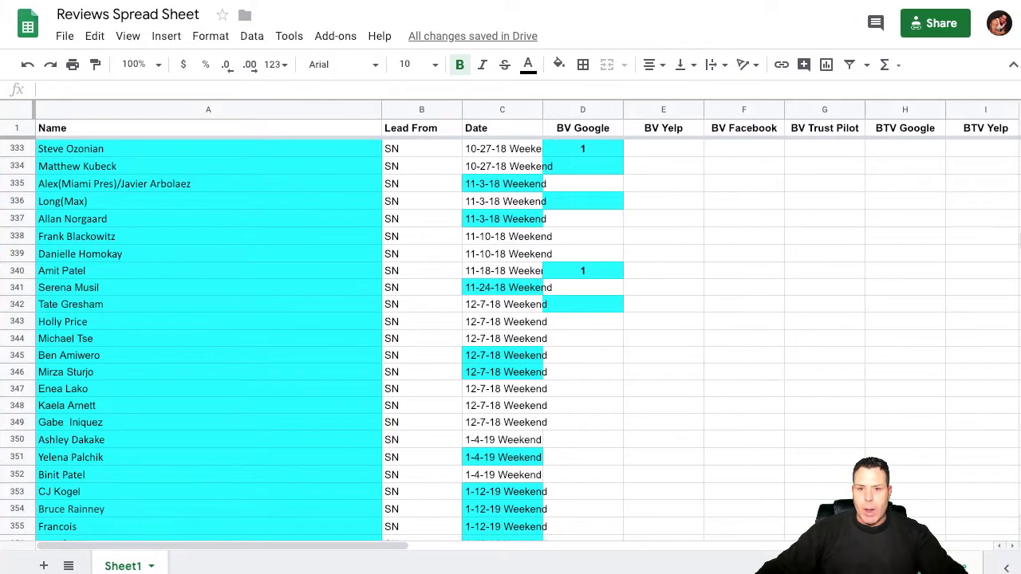
- Examine the review request rows through the Totals row and the highlighting note, plus the saved list of review links
scroll(326, 446, down, 2)
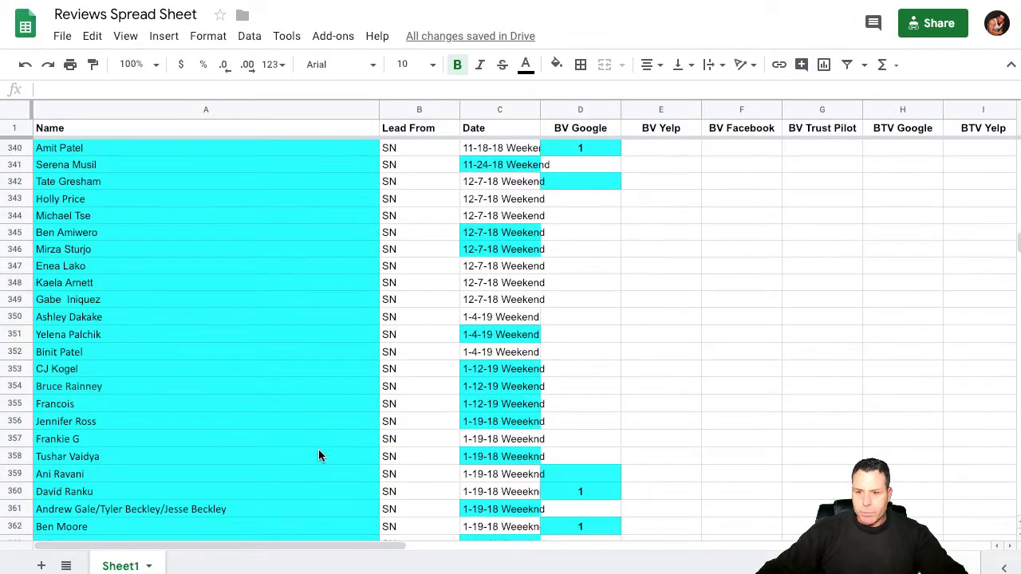
scroll(323, 451, down, 1)
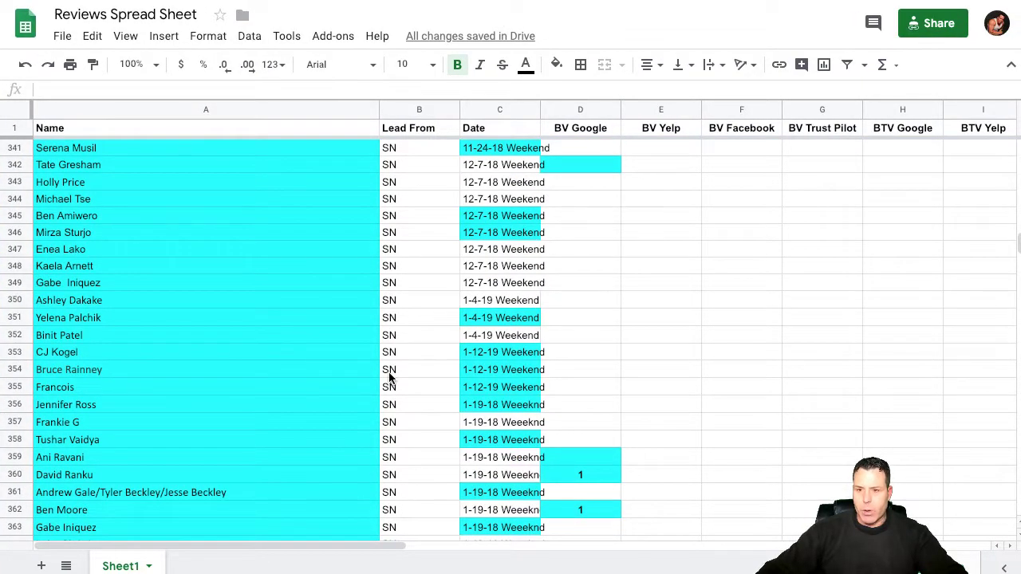
scroll(387, 384, down, 2)
scroll(389, 386, up, 5)
scroll(389, 382, up, 1)
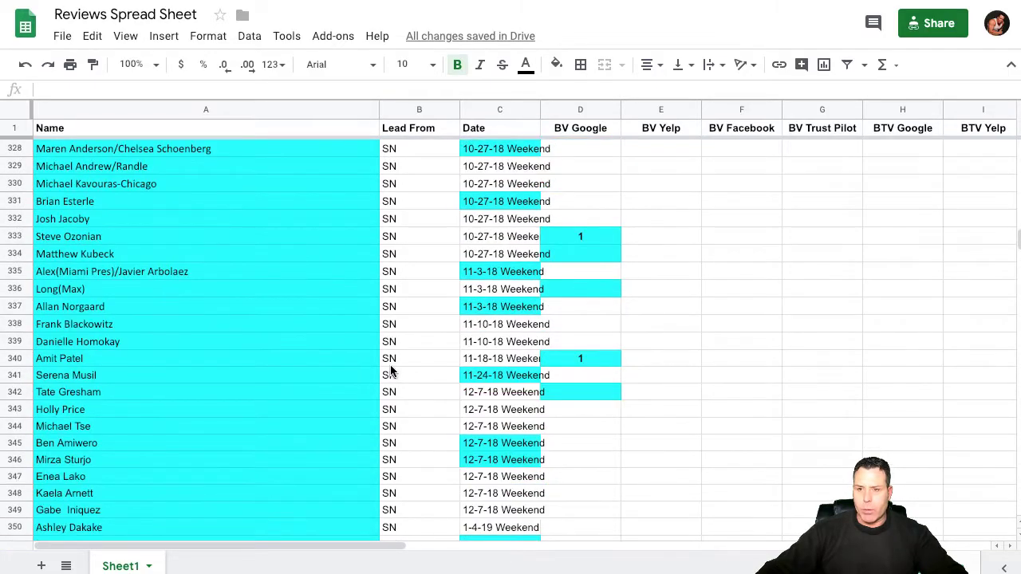
scroll(390, 379, down, 2)
scroll(390, 374, up, 10)
scroll(390, 371, up, 14)
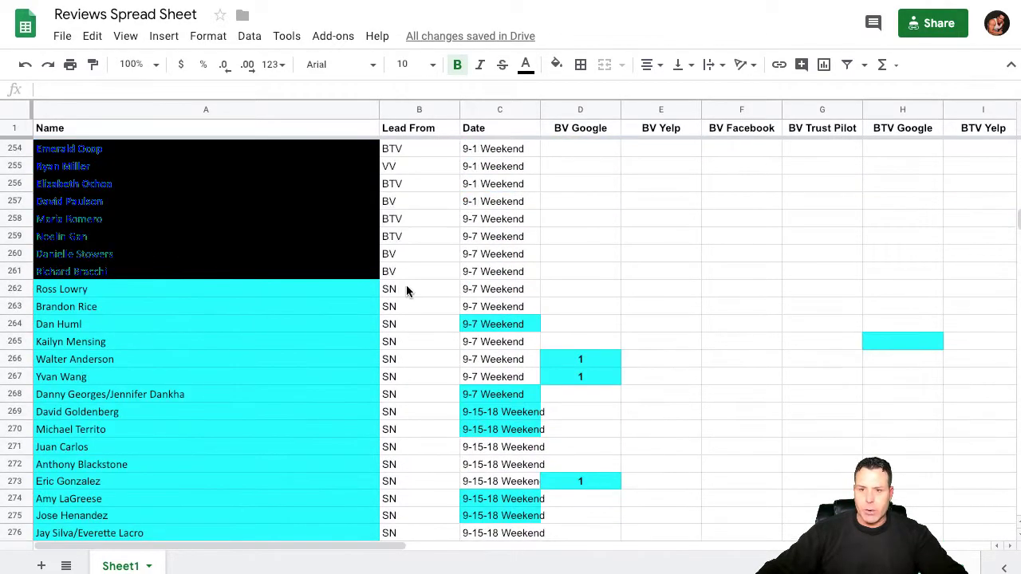
scroll(399, 254, up, 2)
scroll(399, 263, down, 20)
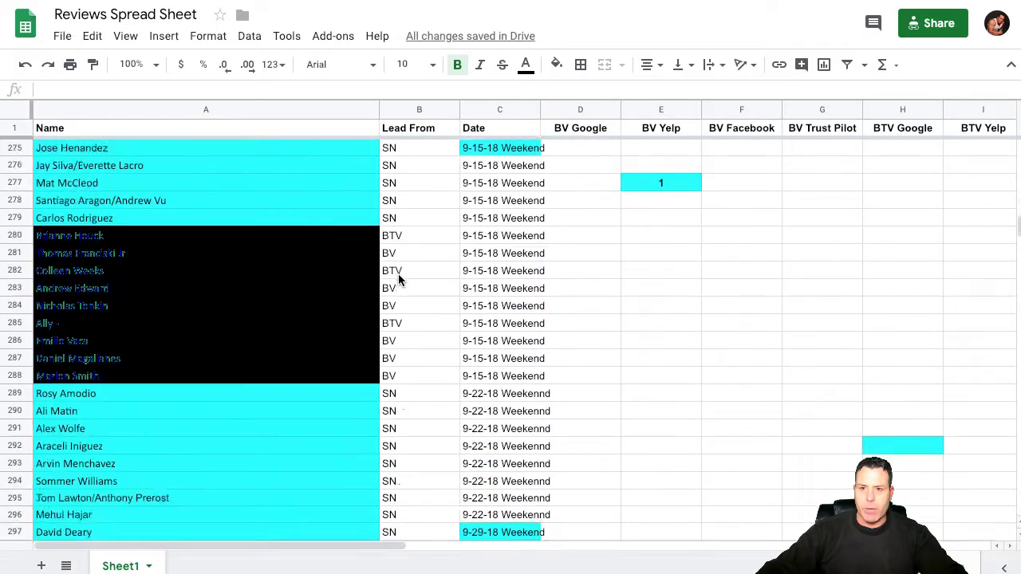
scroll(401, 289, up, 1)
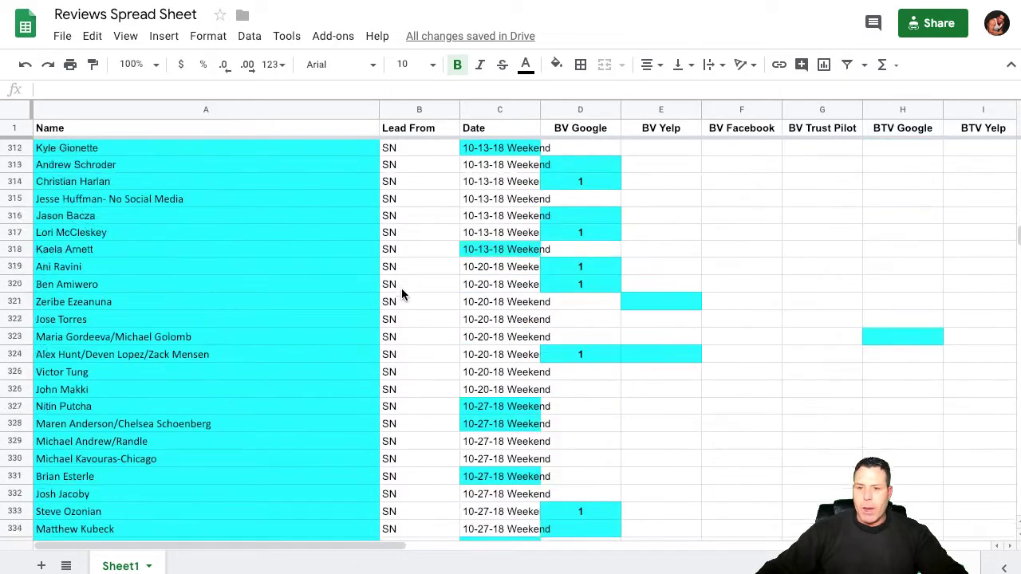
scroll(402, 291, down, 11)
scroll(501, 410, down, 6)
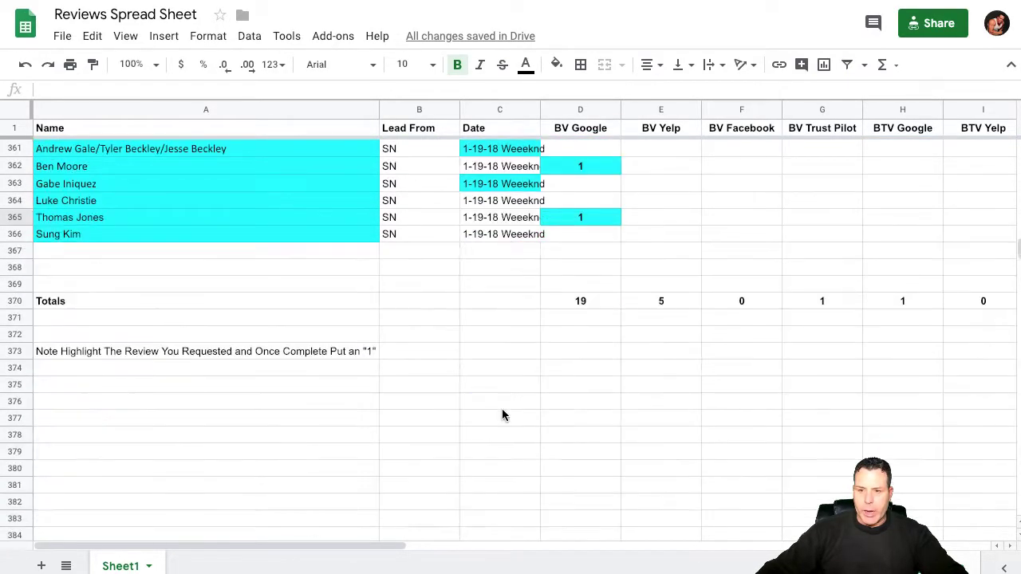
scroll(503, 394, up, 6)
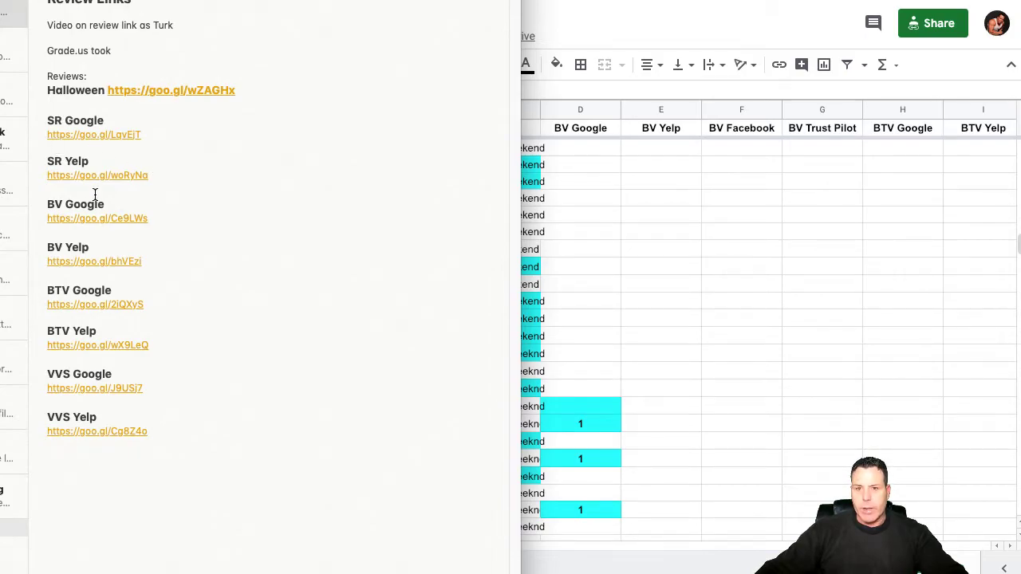
click(104, 135)
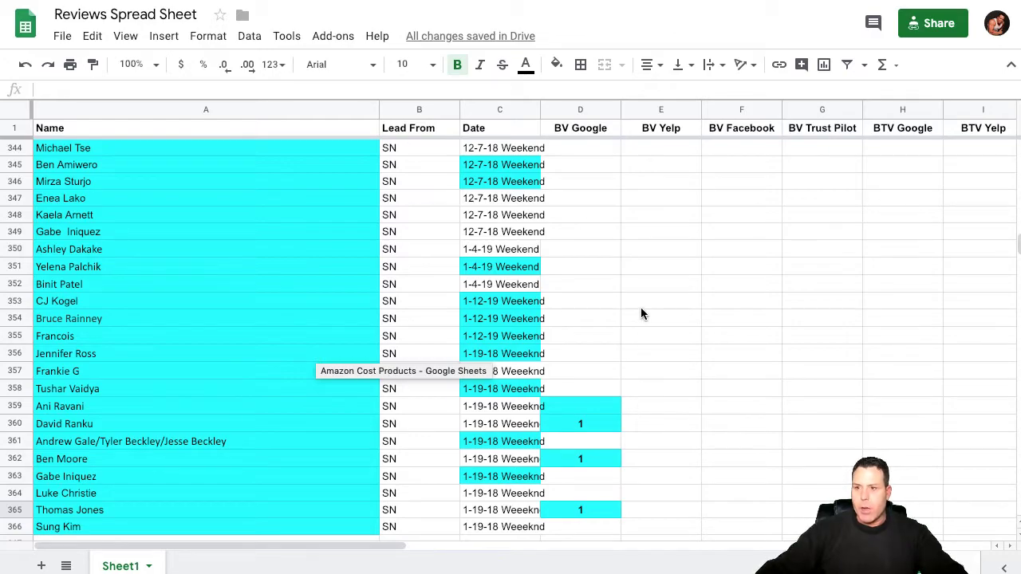
- Clear the contents of the whole column N, directly after the SN FB column
click(291, 541)
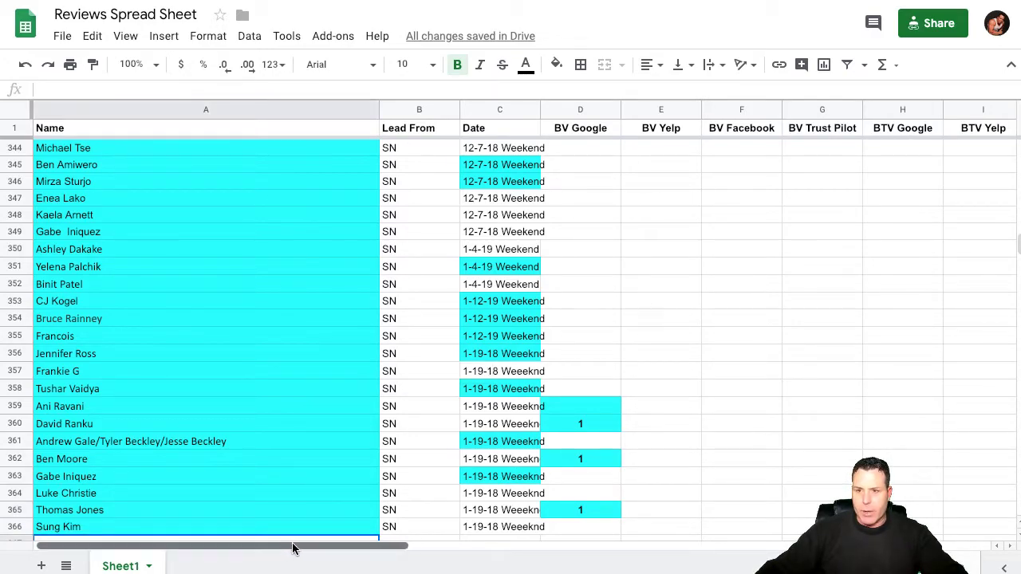
drag(292, 547, 496, 559)
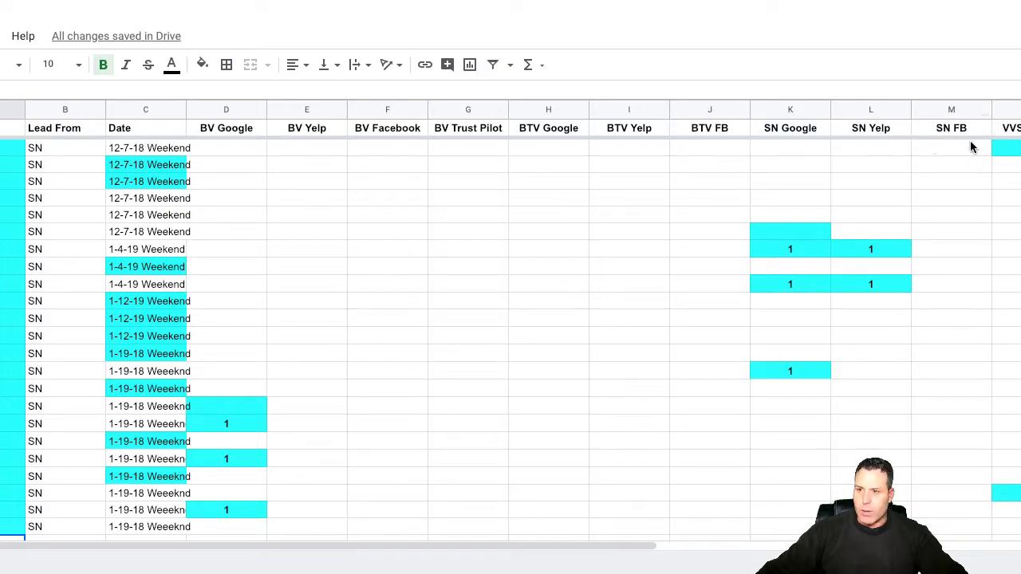
click(1013, 110)
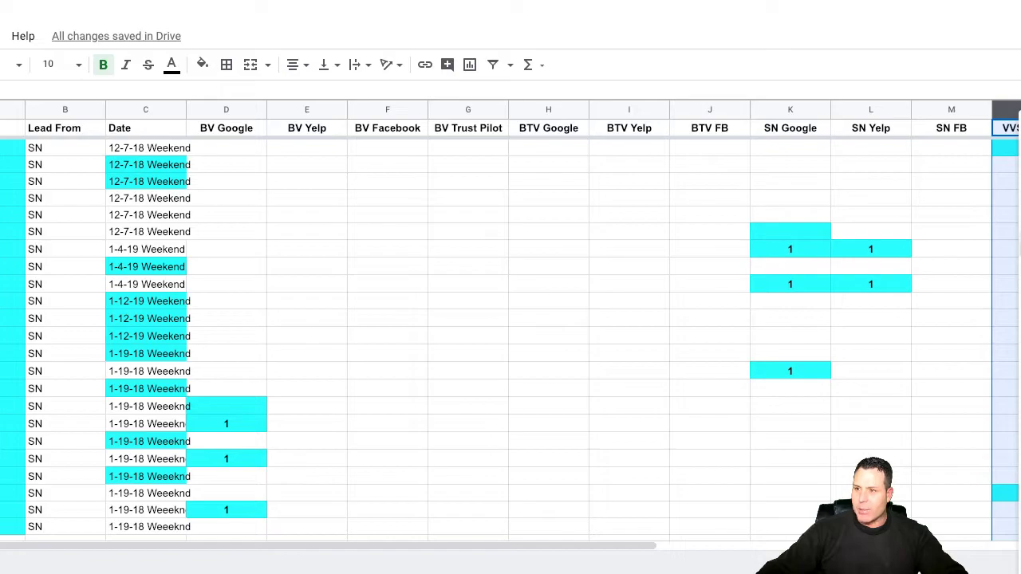
key(Delete)
- Enter "SN Turst Pilot" as the header of the emptied column N
click(1014, 129)
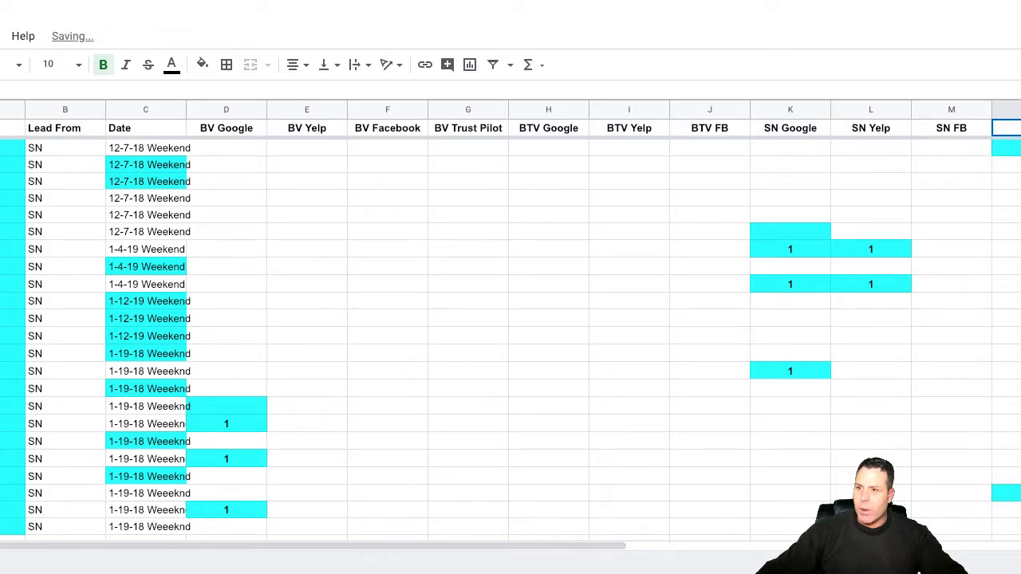
scroll(510, 343, right, 3)
double_click(873, 128)
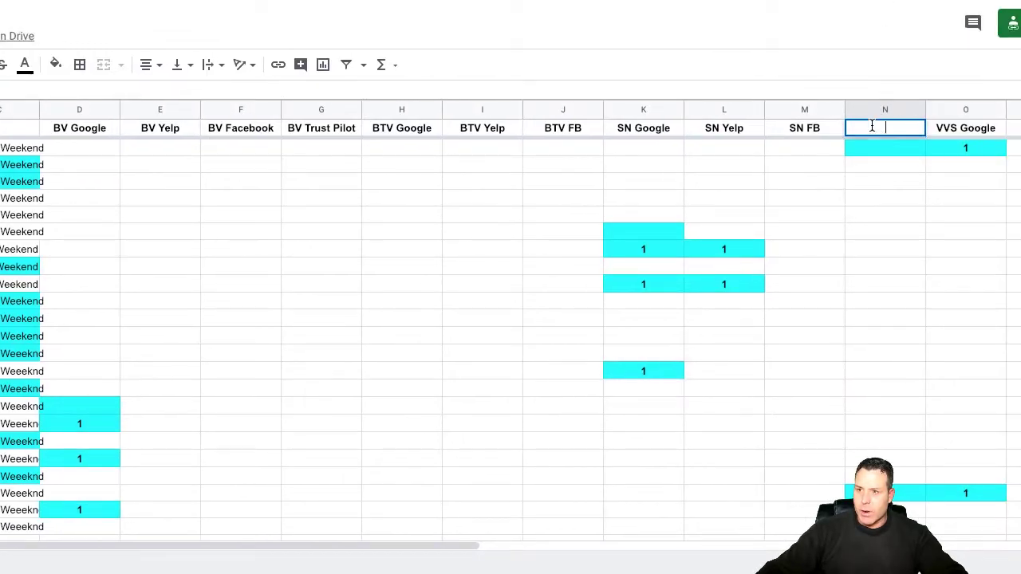
text(SN)
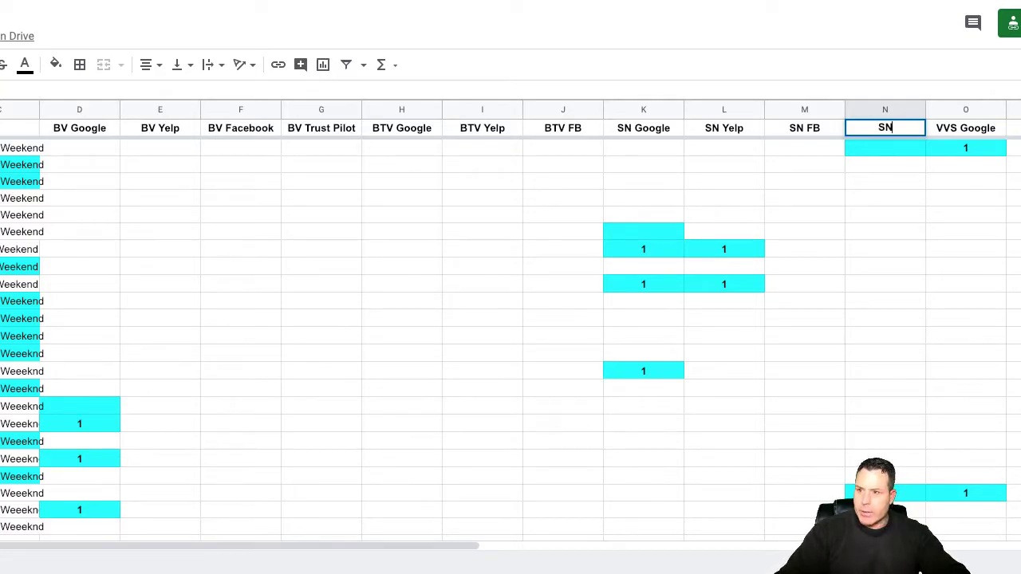
text( Turst)
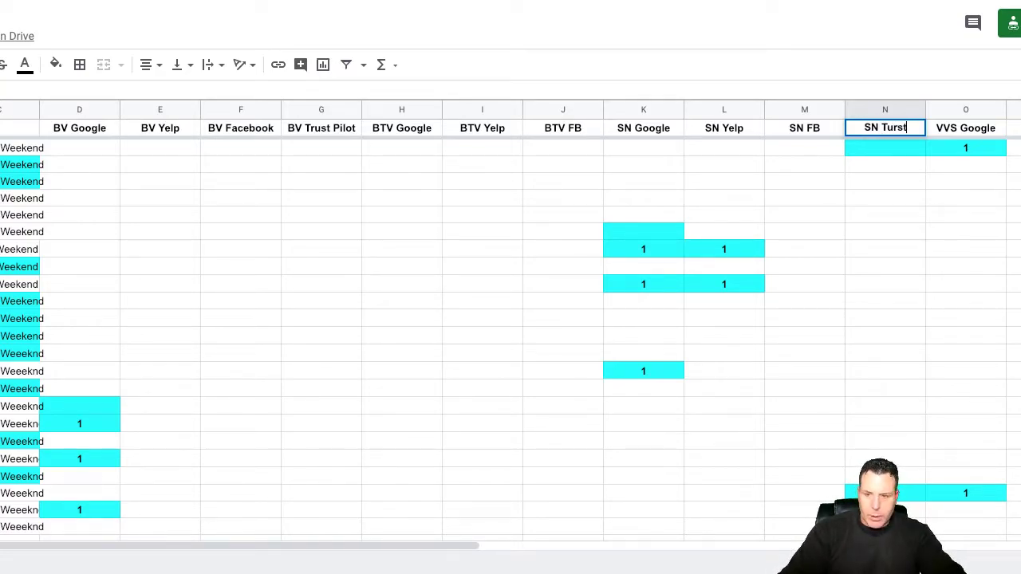
text( Pilot)
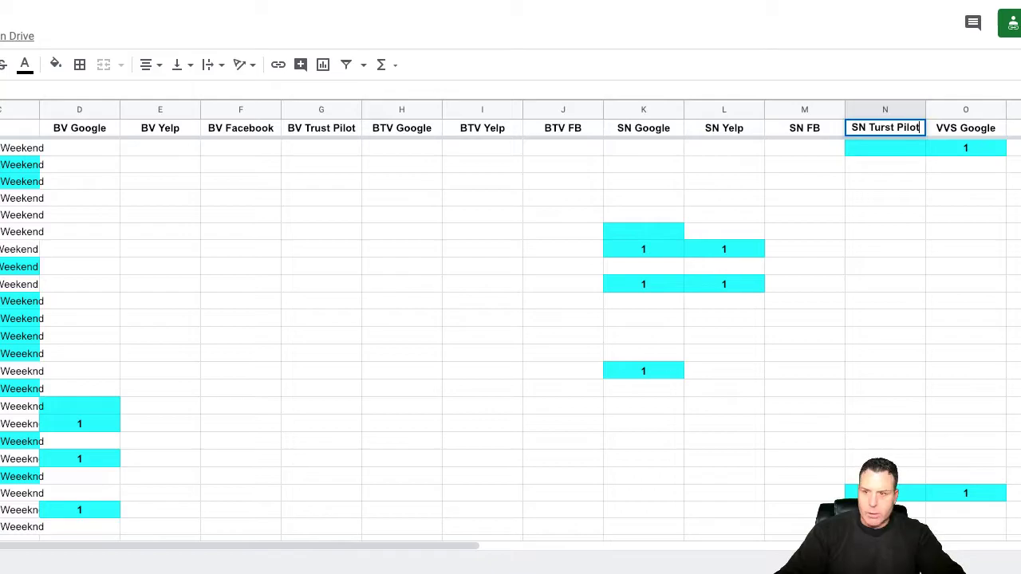
scroll(511, 335, down, 5)
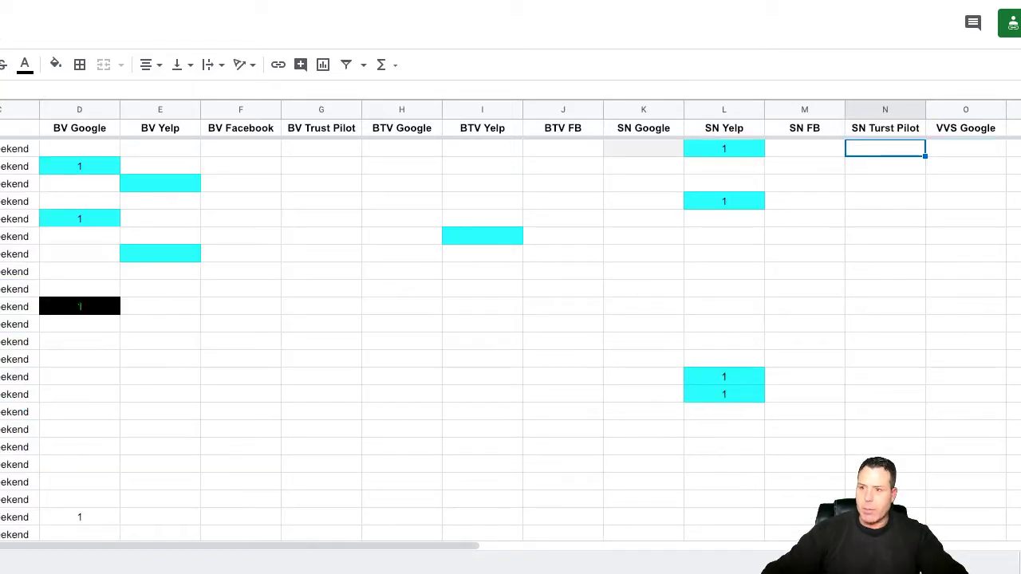
- Correct the misspelled column N header so that it reads "SN Trust Pilot"
click(888, 130)
double_click(887, 130)
key(BackSpace)
key(BackSpace)
key(BackSpace)
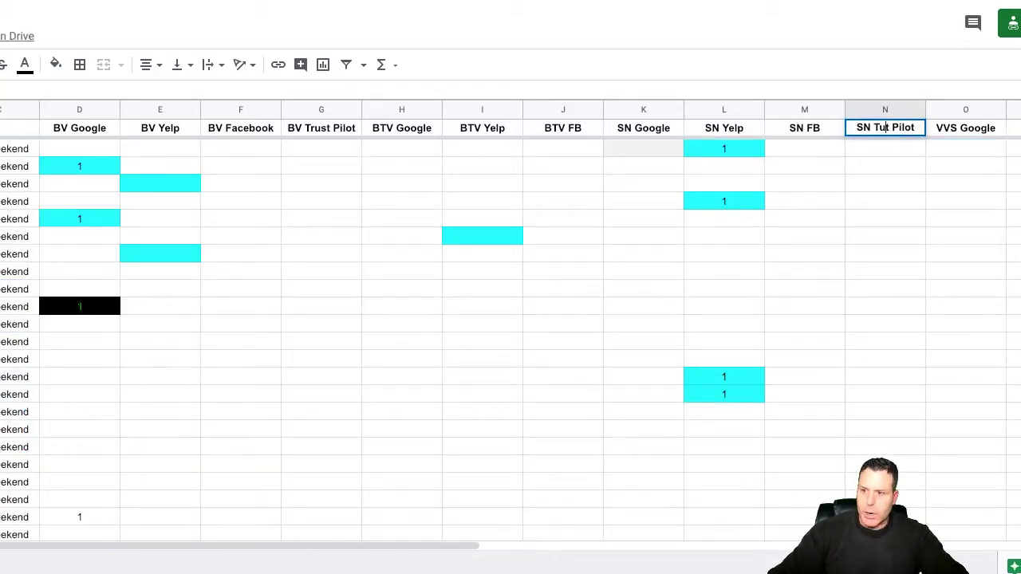
text(rust)
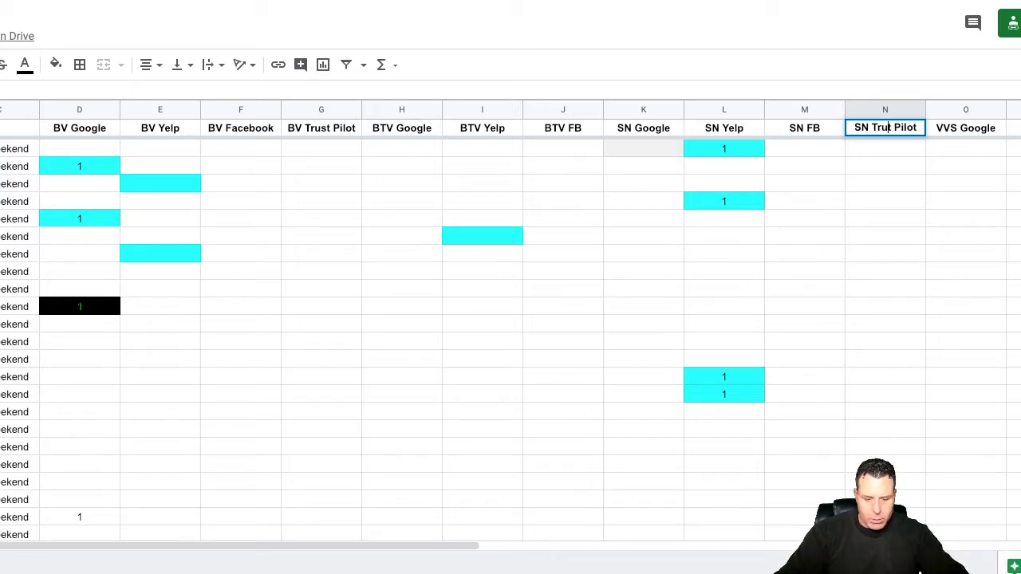
click(860, 378)
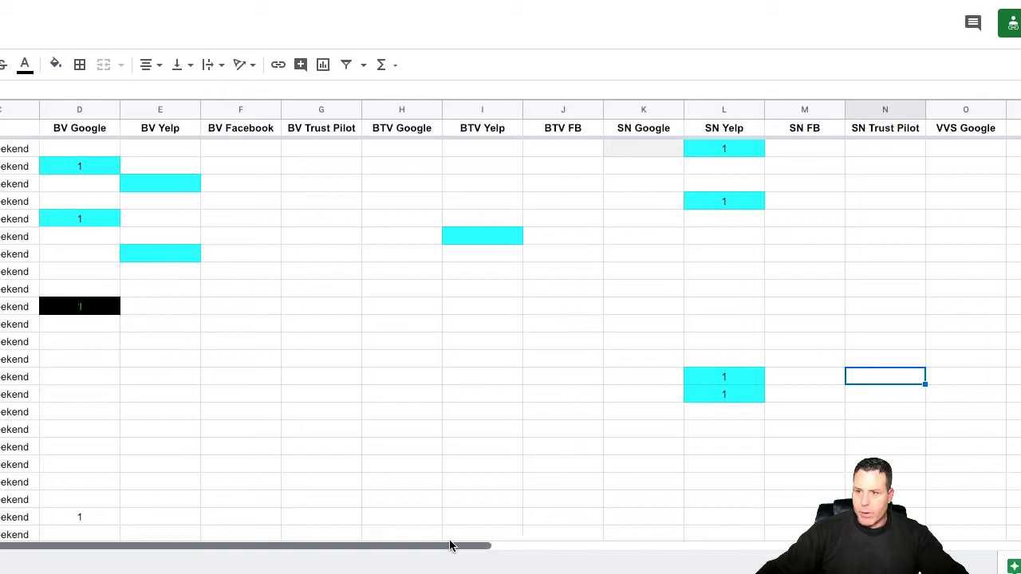
- Set the fill of the highlighted cells N35:N36 in the SN Trust Pilot column to white
scroll(575, 415, down, 4)
scroll(636, 353, up, 2)
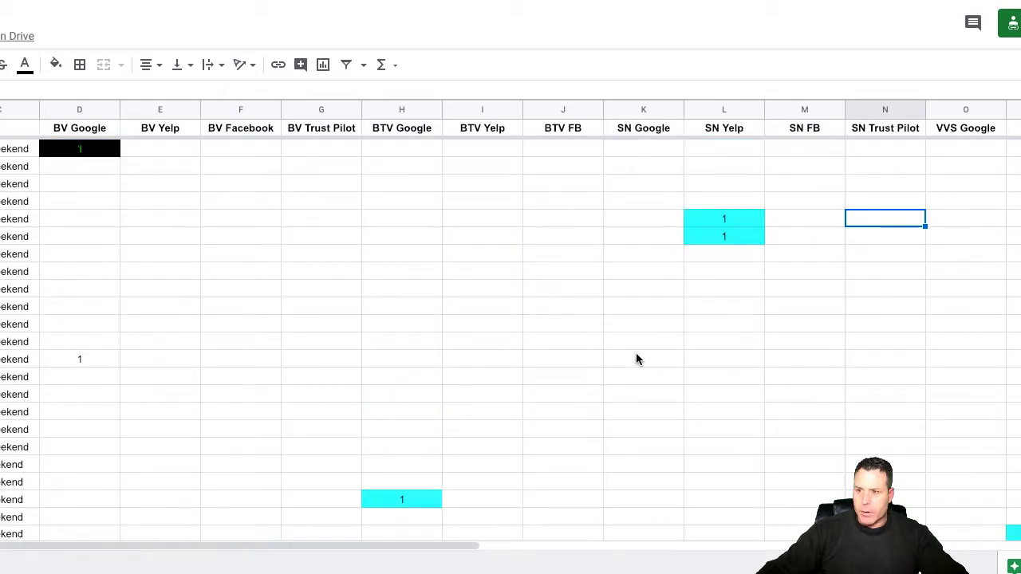
scroll(651, 363, down, 5)
scroll(718, 351, up, 2)
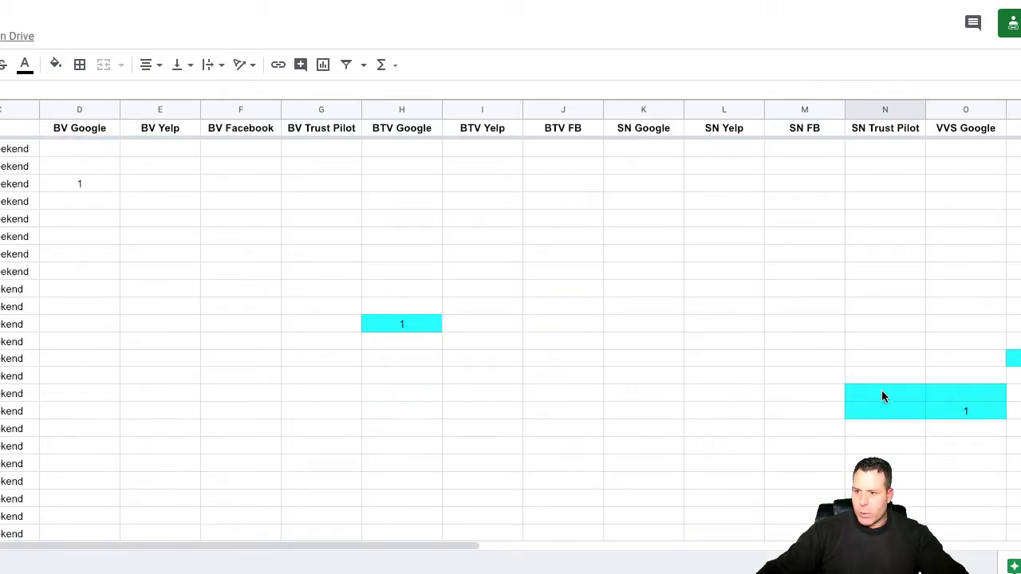
drag(882, 396, 921, 415)
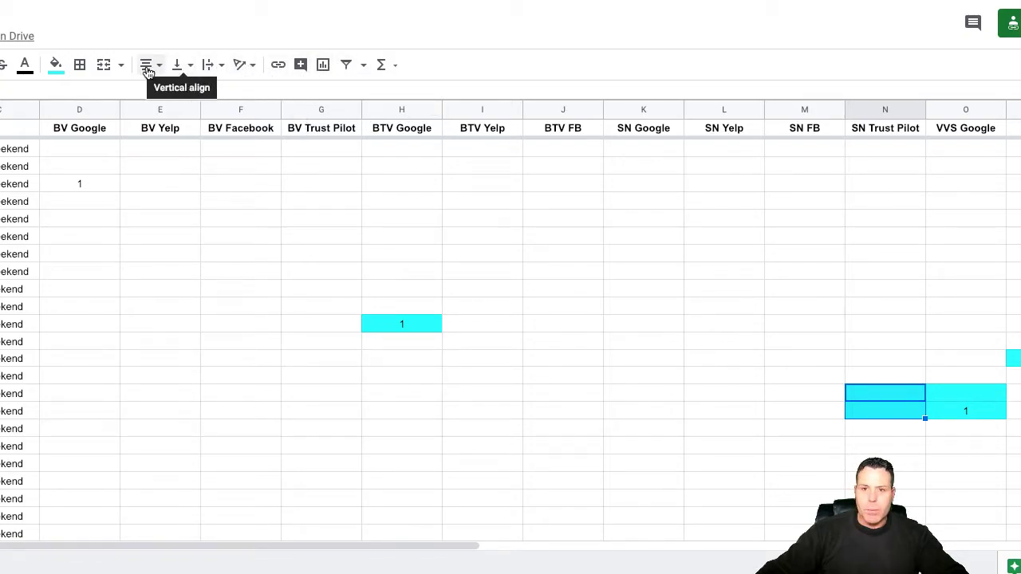
click(55, 64)
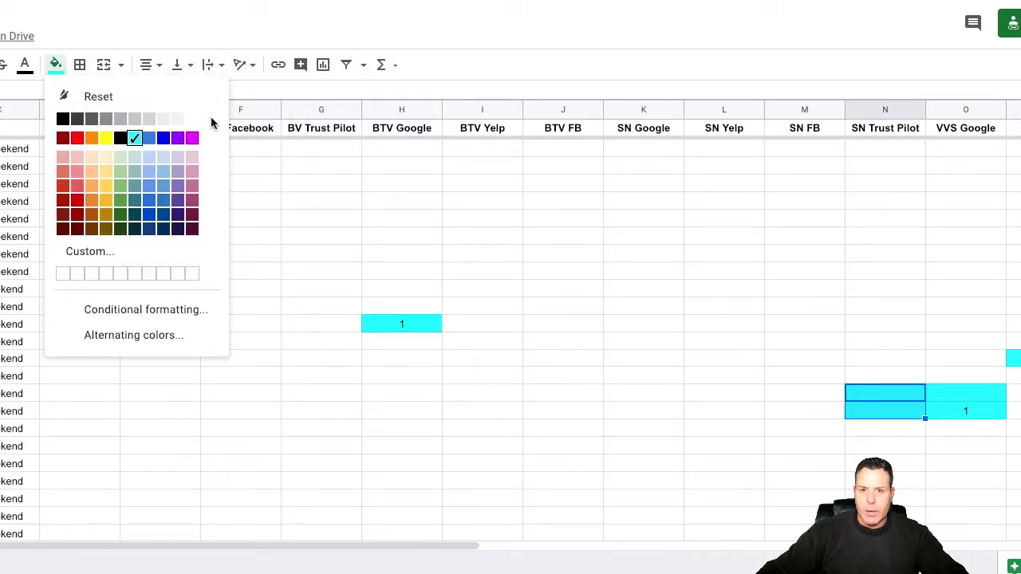
click(192, 118)
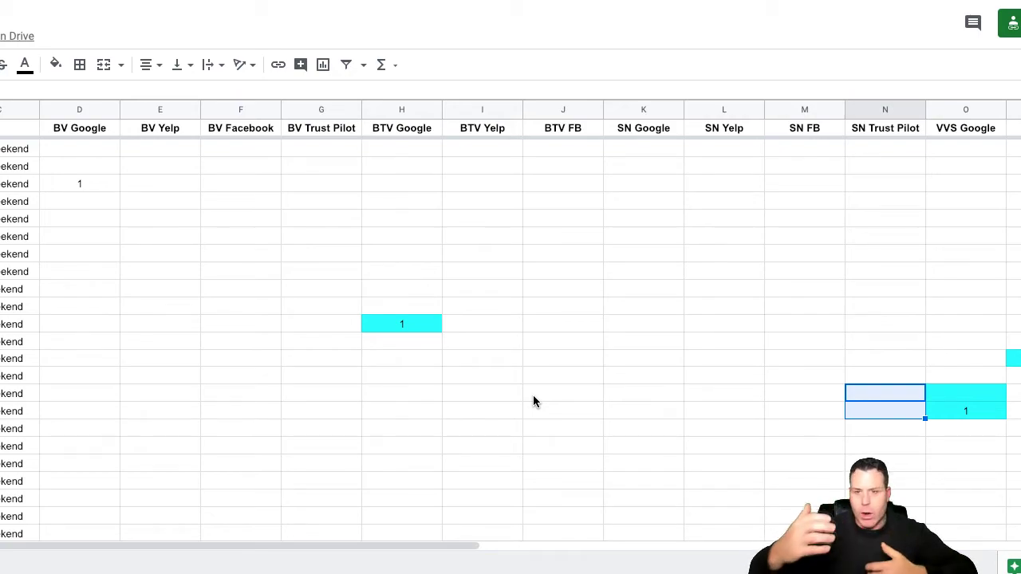
click(809, 432)
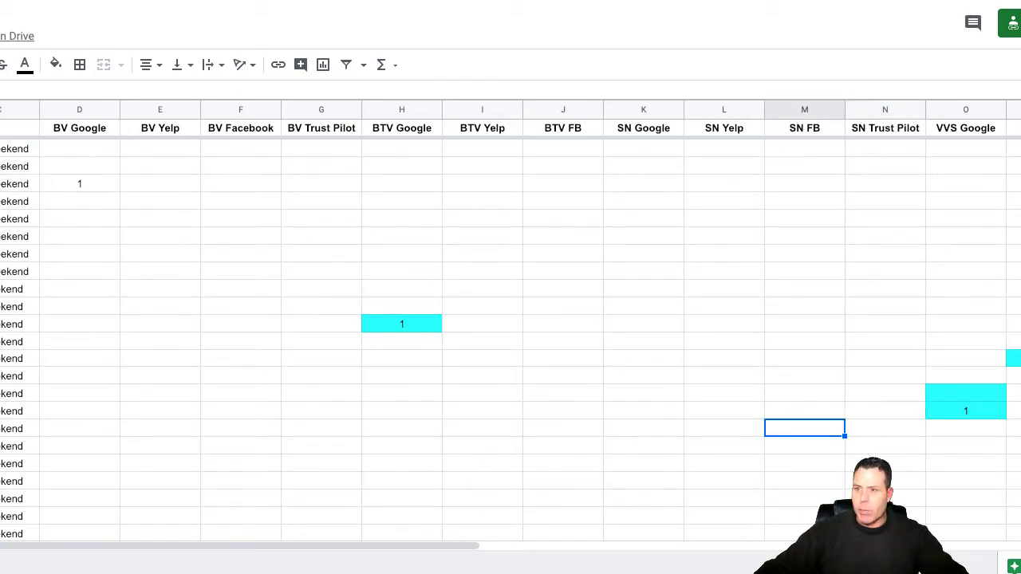
- Examine how requested and completed BV Google reviews are marked in rows 359 and 360 near the end of the list
drag(437, 544, 734, 551)
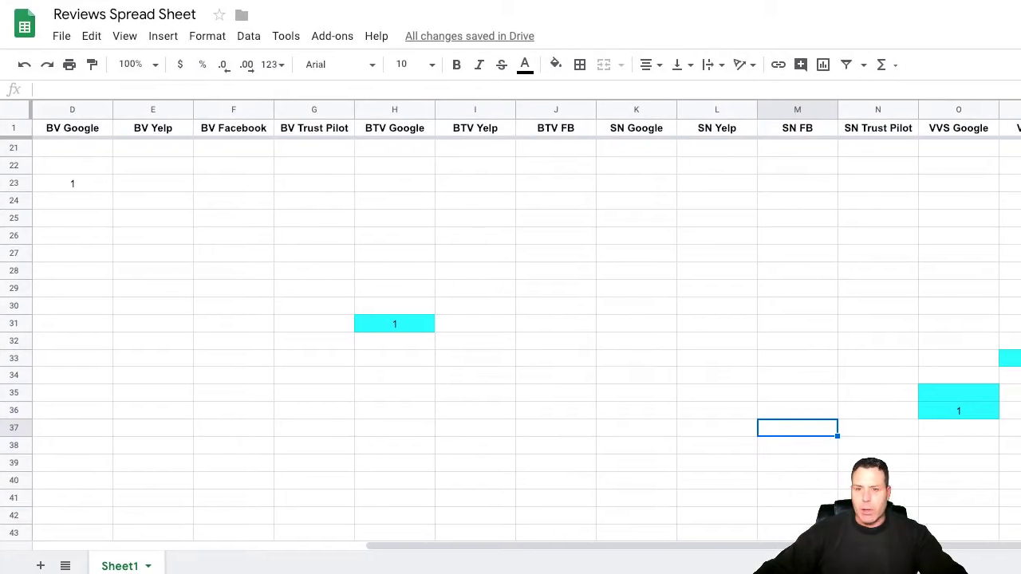
scroll(709, 551, left, 6)
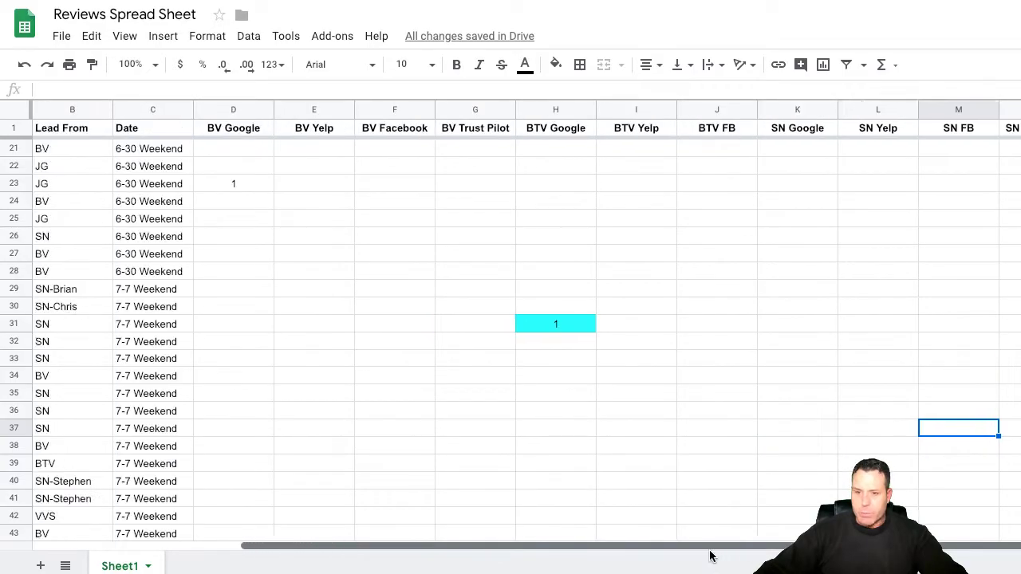
scroll(493, 441, down, 20)
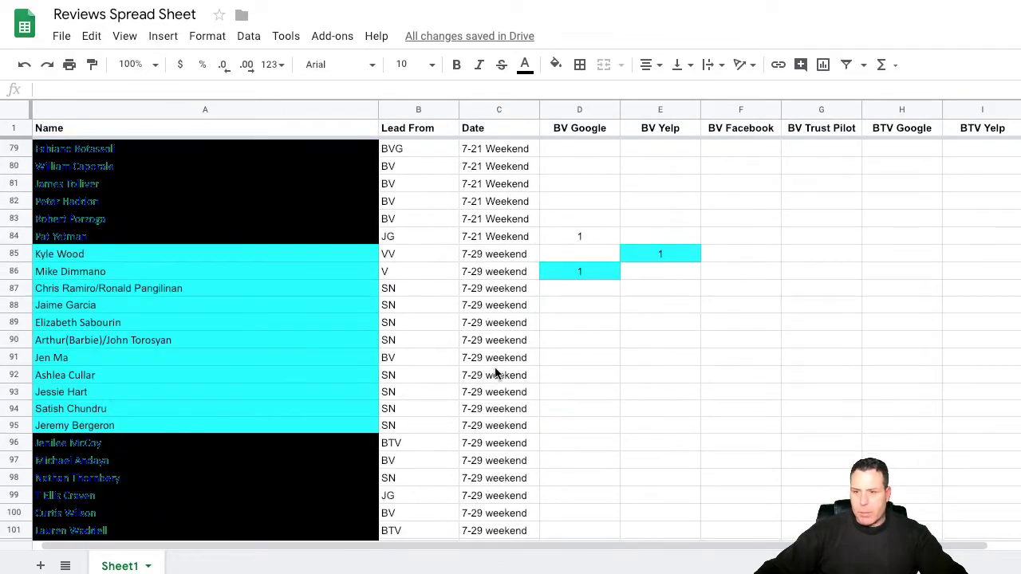
scroll(505, 356, down, 12)
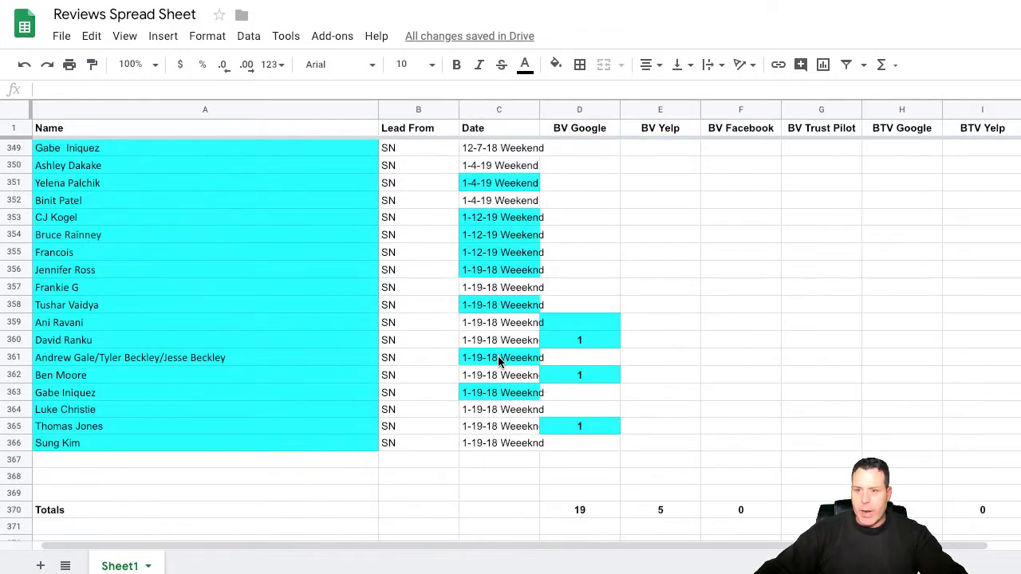
click(577, 339)
text(1)
key(Return)
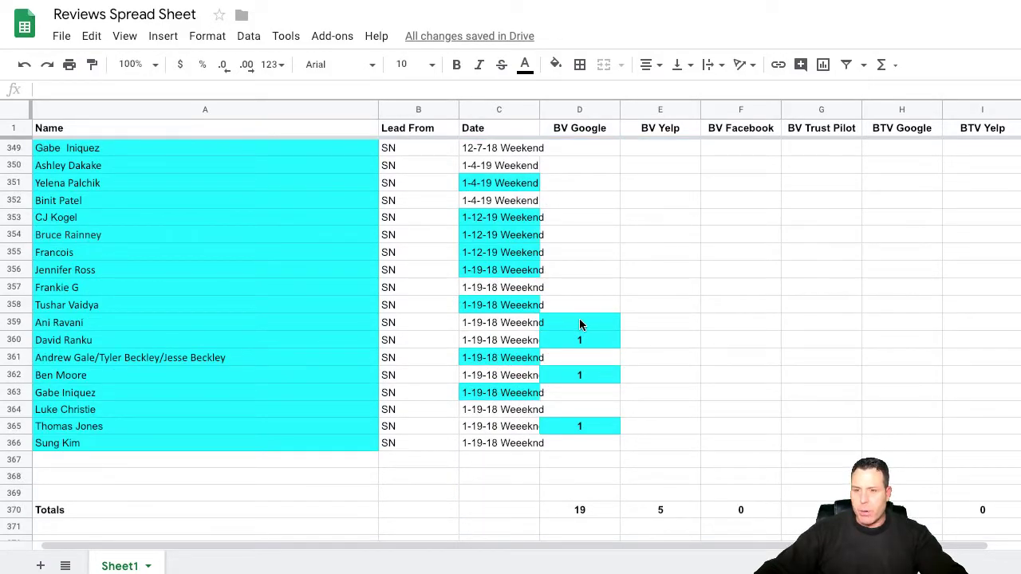
click(509, 330)
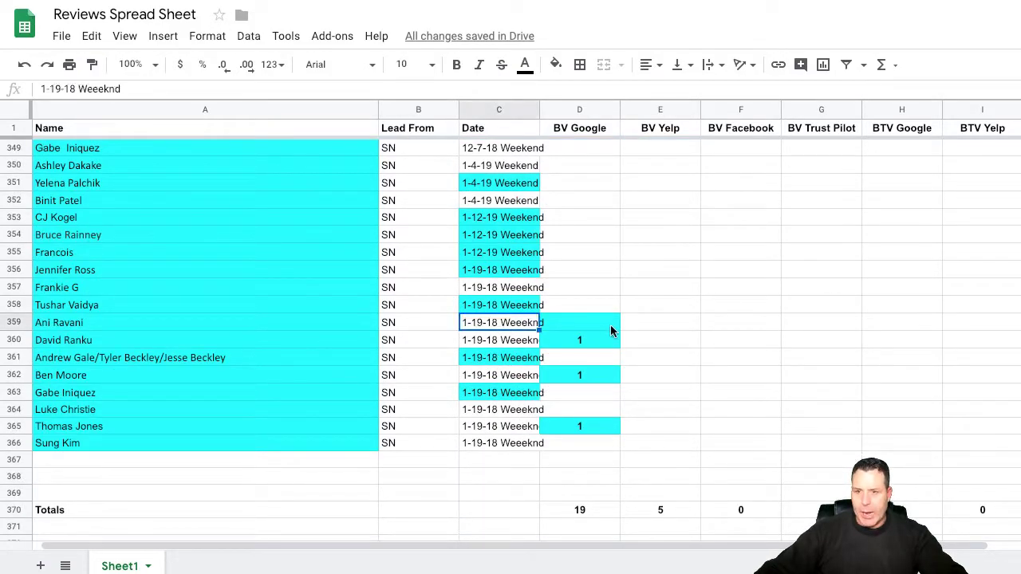
click(595, 322)
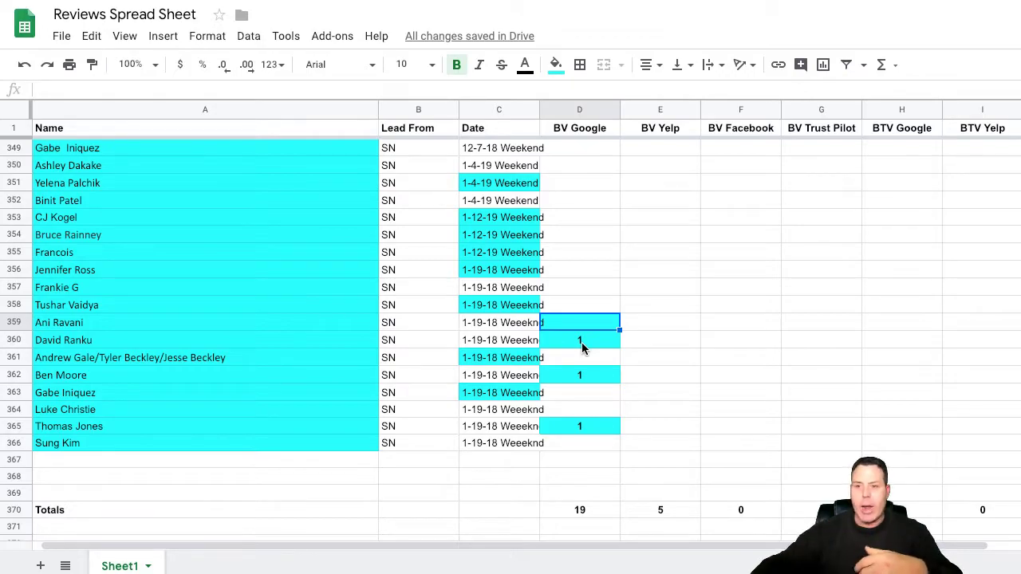
click(594, 341)
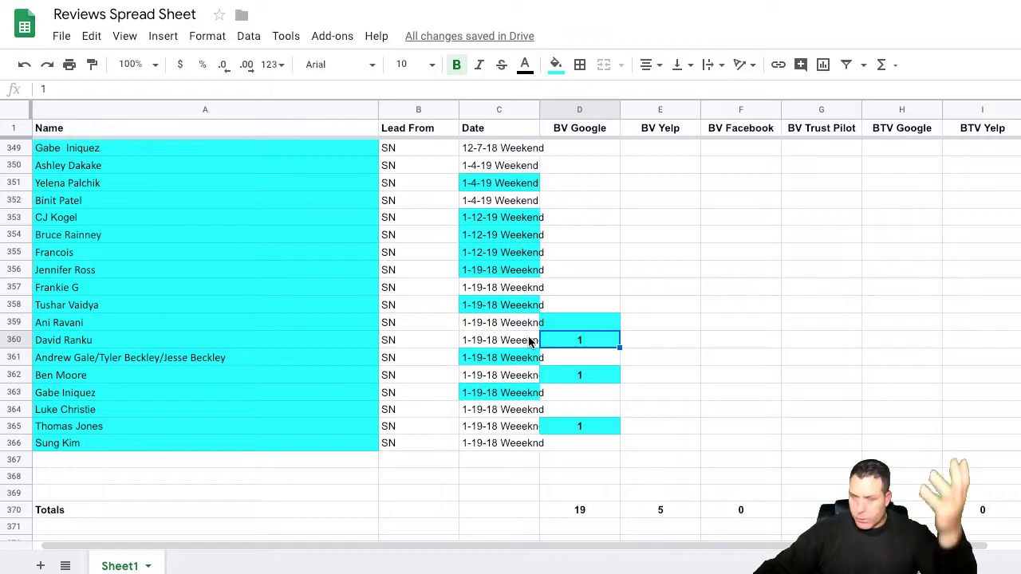
- Set the fill of the highlighted cell in the SN Trust Pilot column at row 364 to white
click(570, 323)
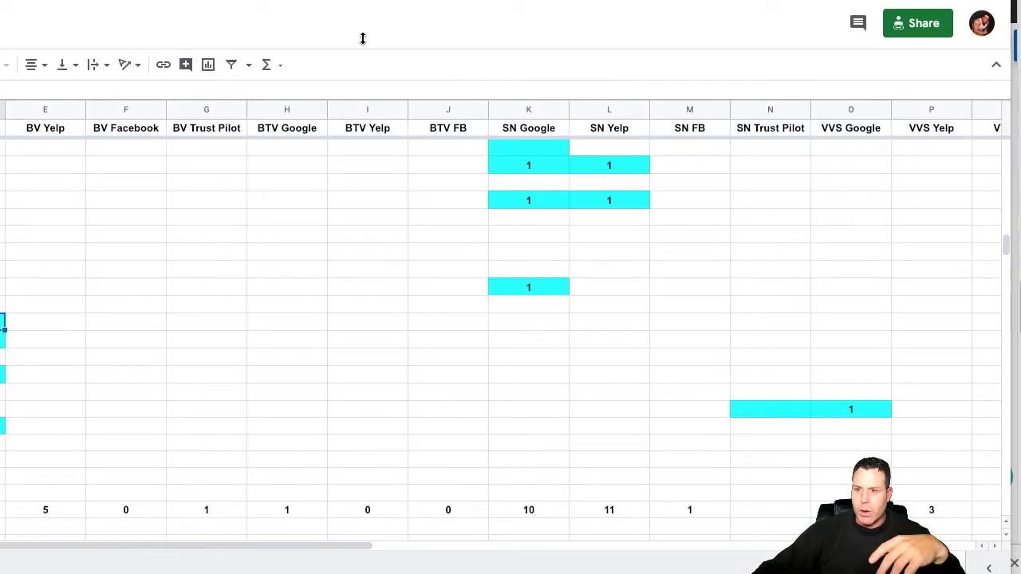
click(764, 405)
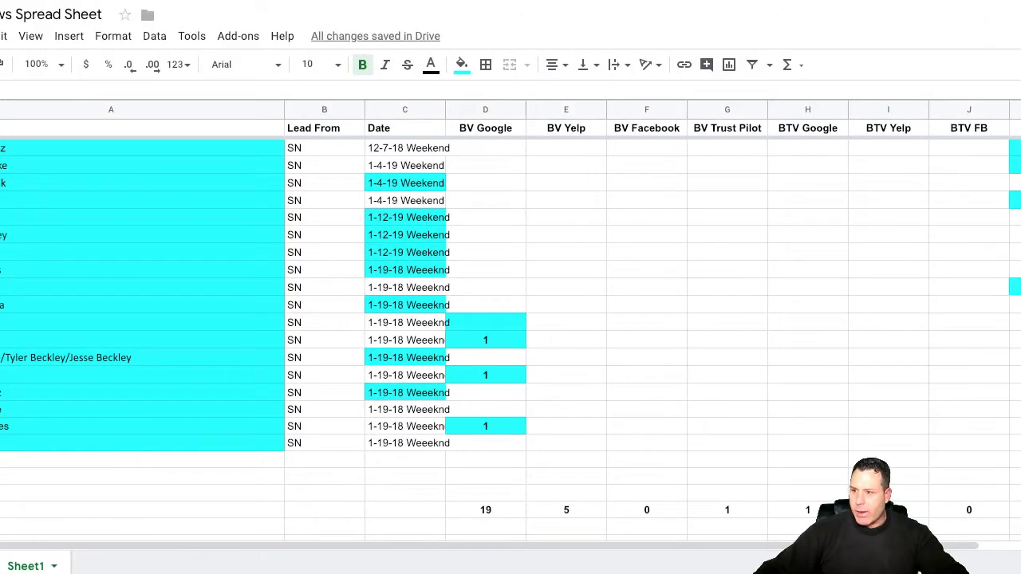
click(461, 64)
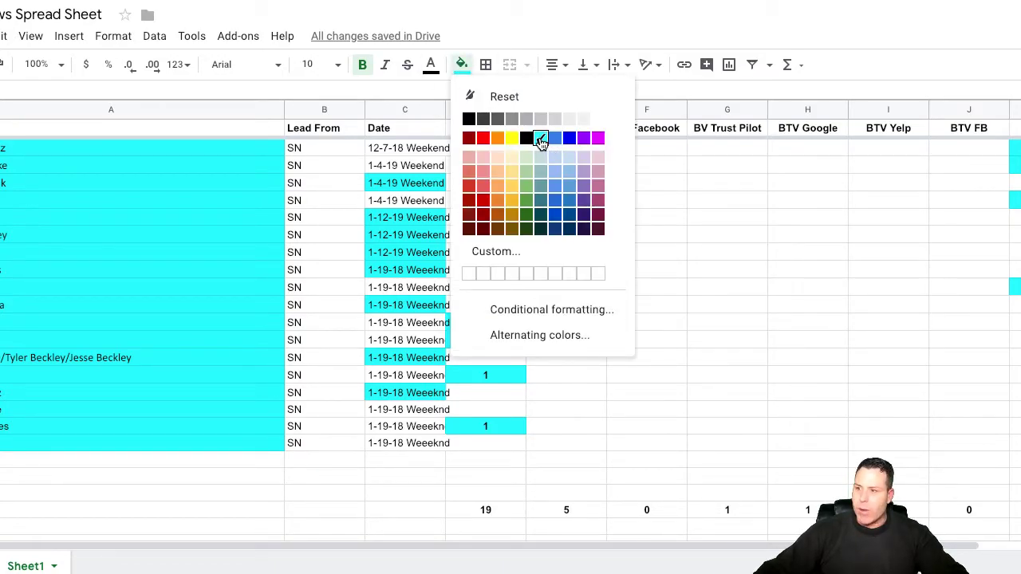
click(541, 139)
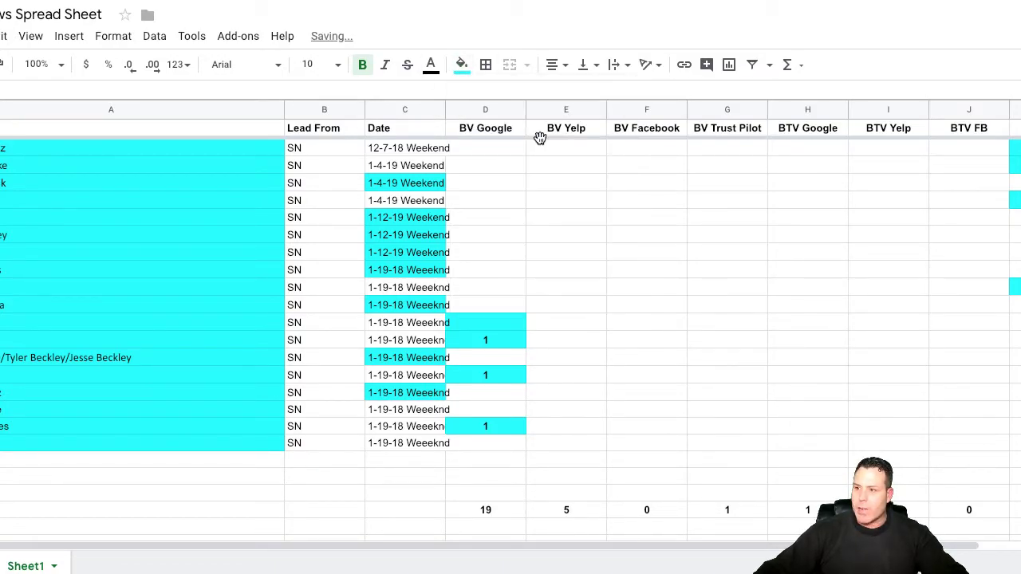
click(461, 64)
click(599, 119)
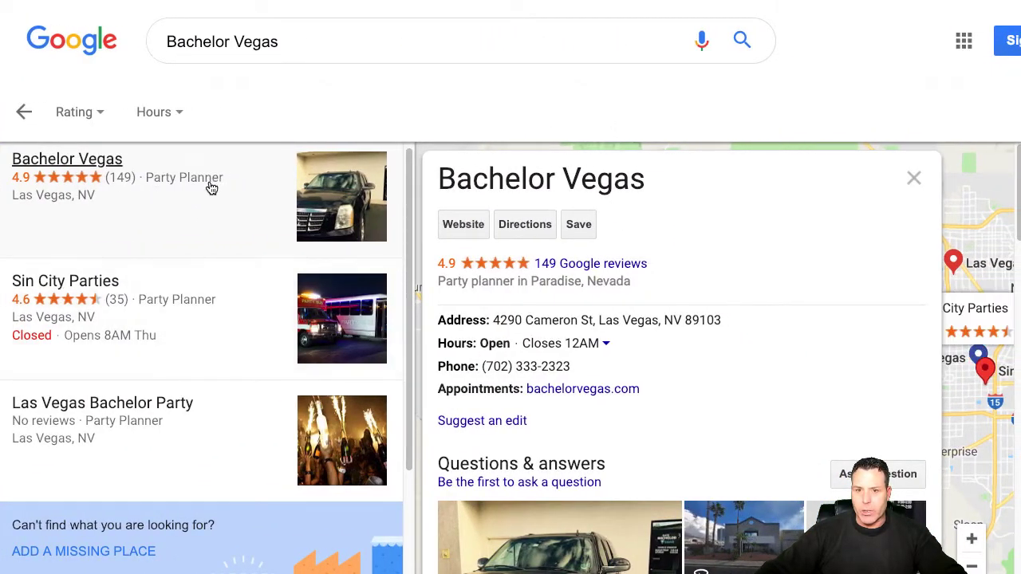
- Examine the Google local listings for Bachelor Vegas, including the business's rating and reviews
scroll(210, 186, up, 1)
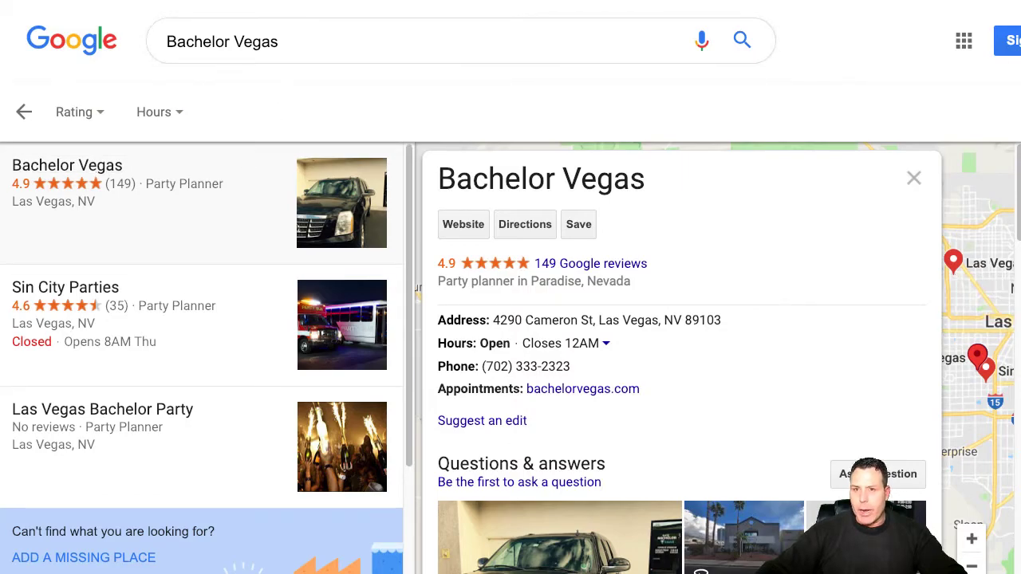